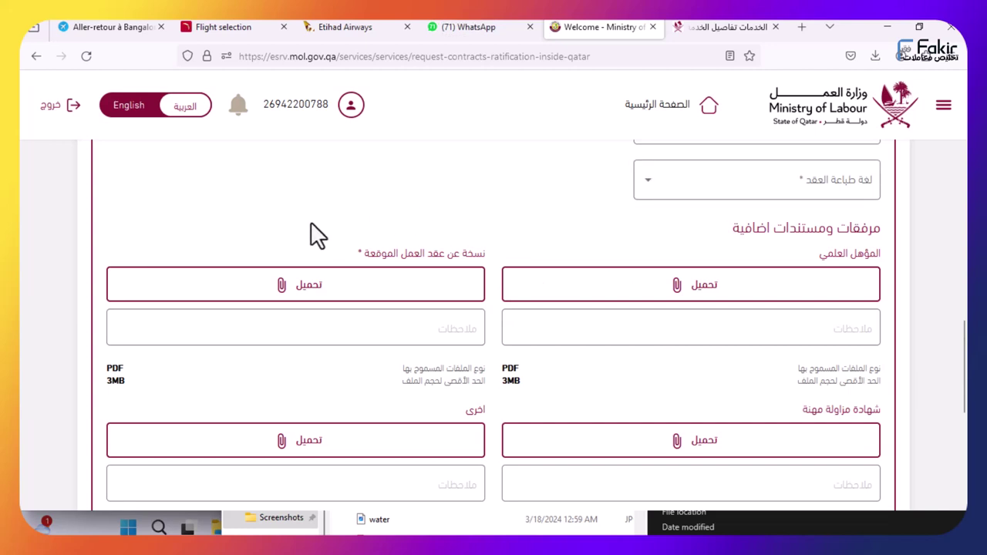
Log out of the Ministry of Labour e-services portal using the خروج link
click(49, 109)
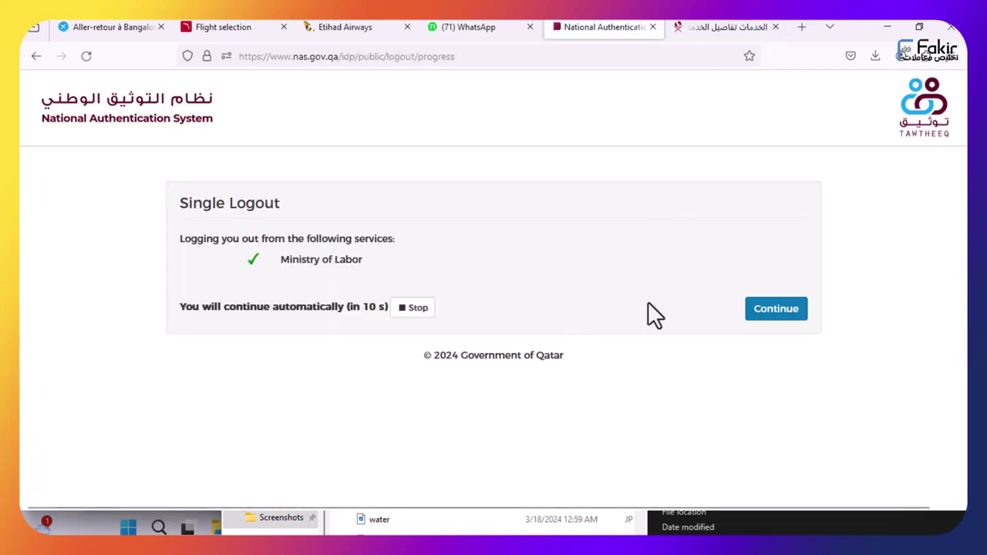
Finish the single logout, return to the service details tab, and open a new blank tab
click(763, 310)
click(708, 26)
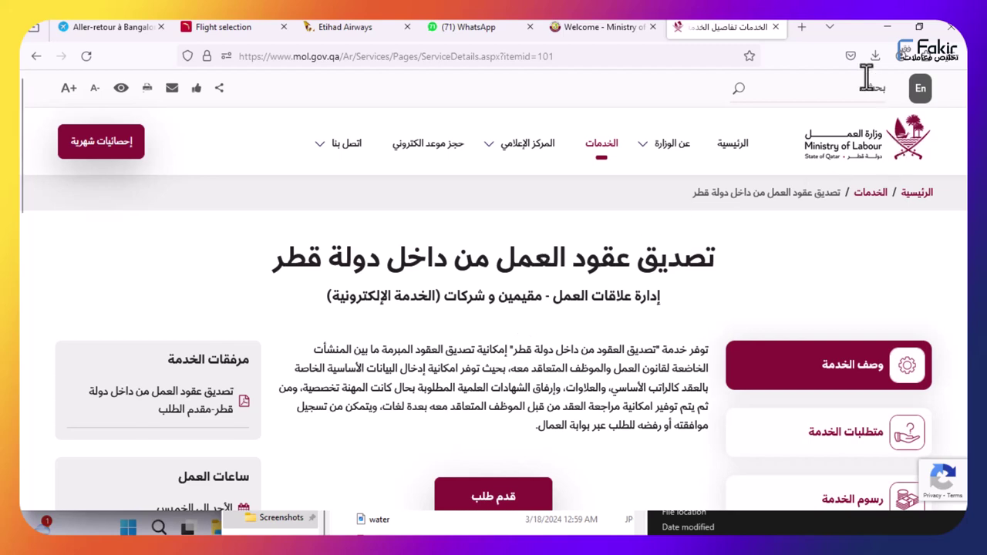
click(806, 26)
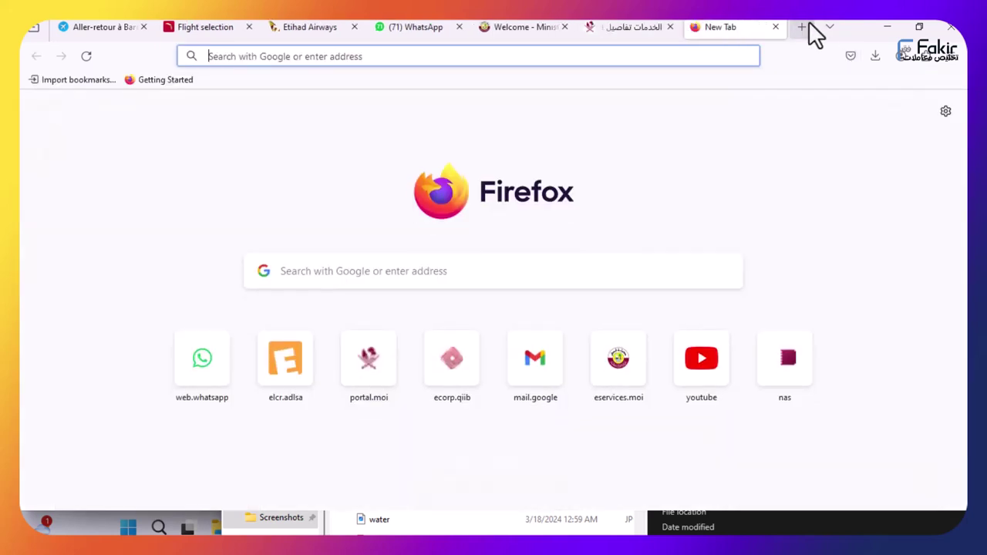
Search the web for 'tawtheeq' and open the National Authentication System Self-Service Portal
click(606, 61)
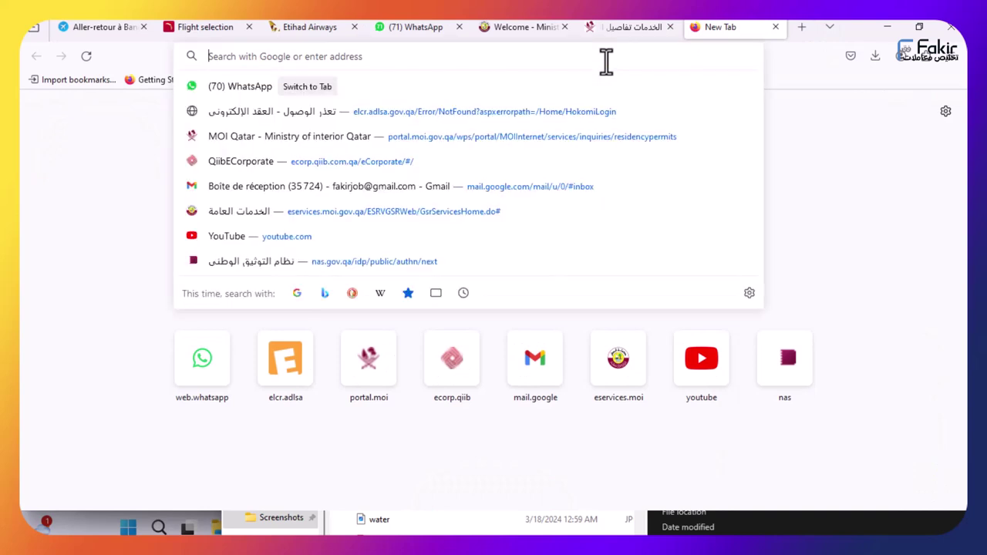
text(tawtheeq)
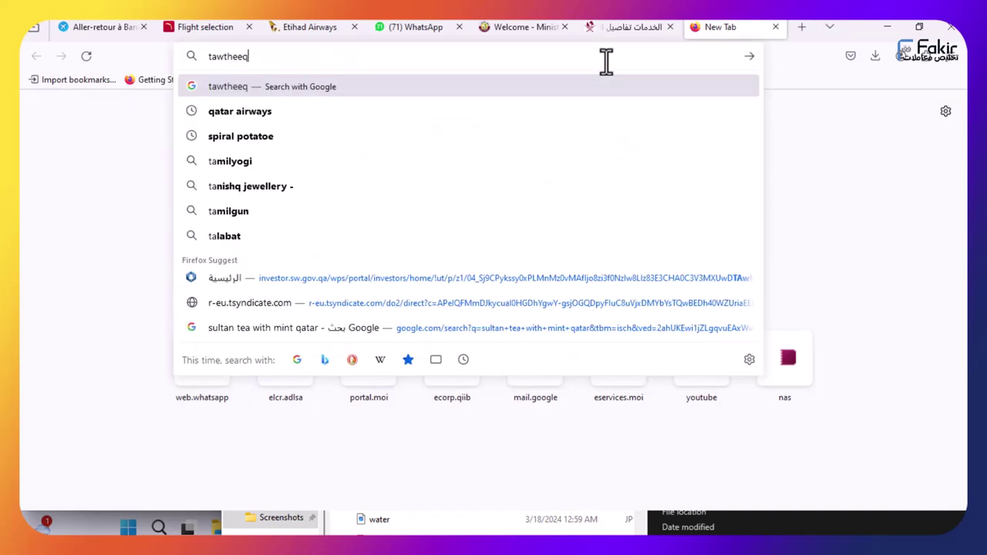
key(Return)
click(767, 295)
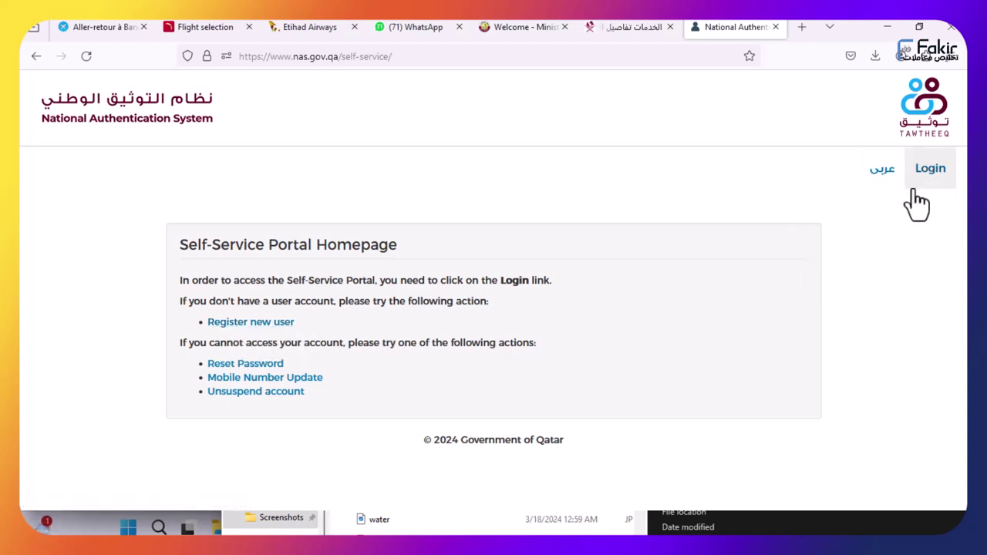
Go to the Self-Service Portal login and start the 'Forgot your password?' reset
click(930, 177)
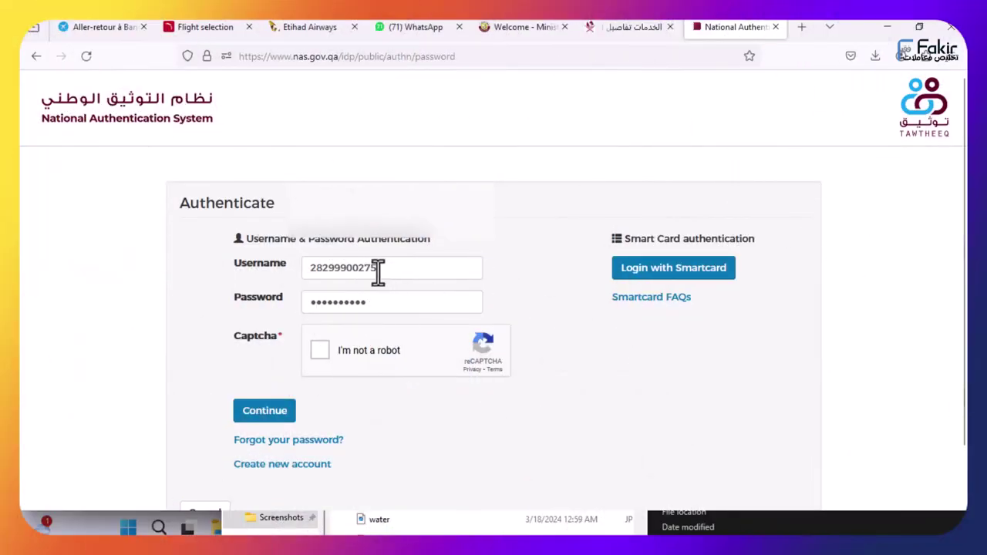
scroll(381, 272, down, 2)
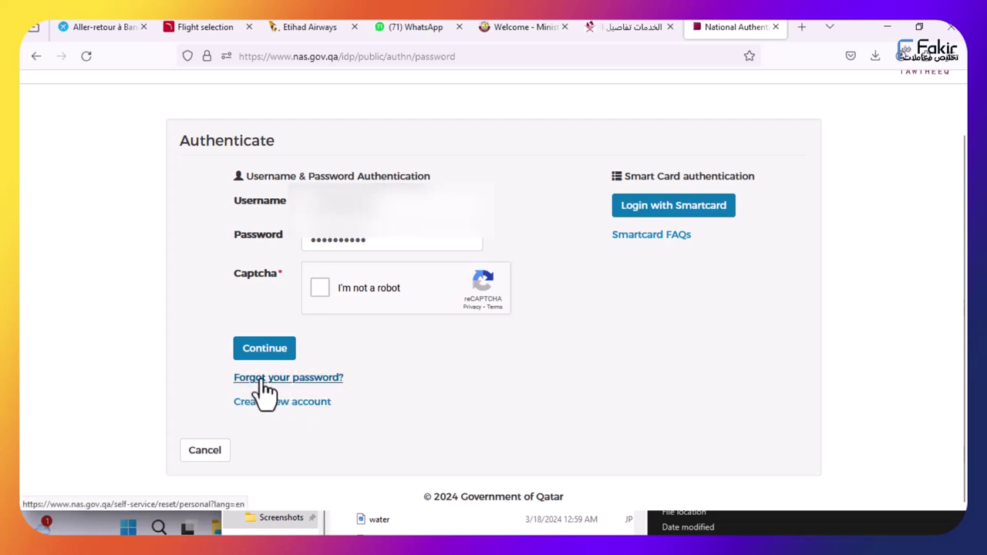
click(259, 379)
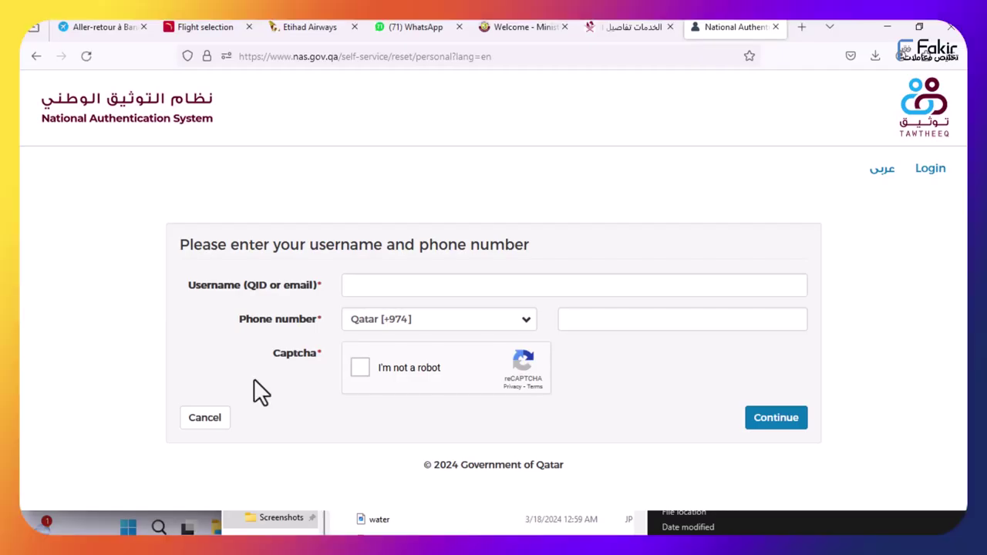
Enter the account's QID username and mobile number, pass the reCAPTCHA, and submit
click(381, 283)
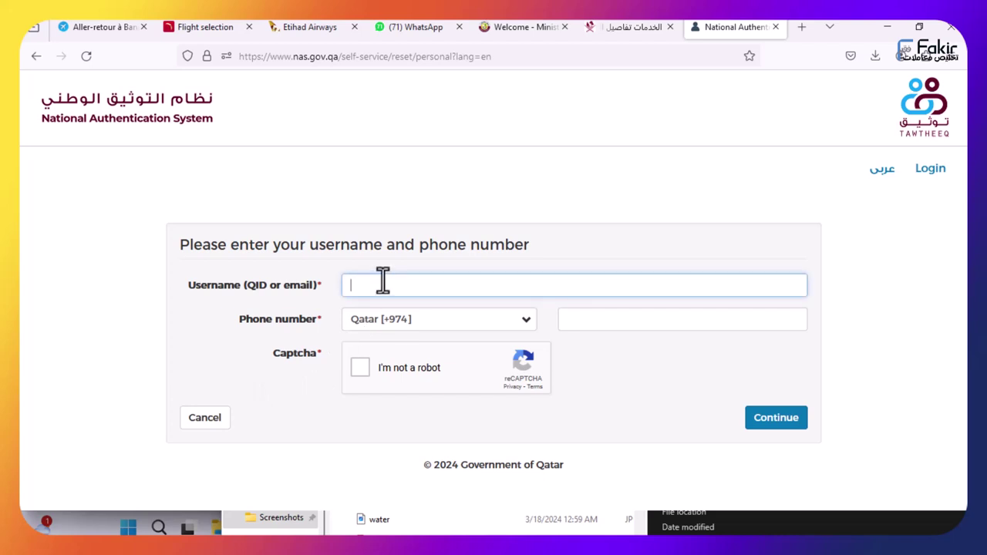
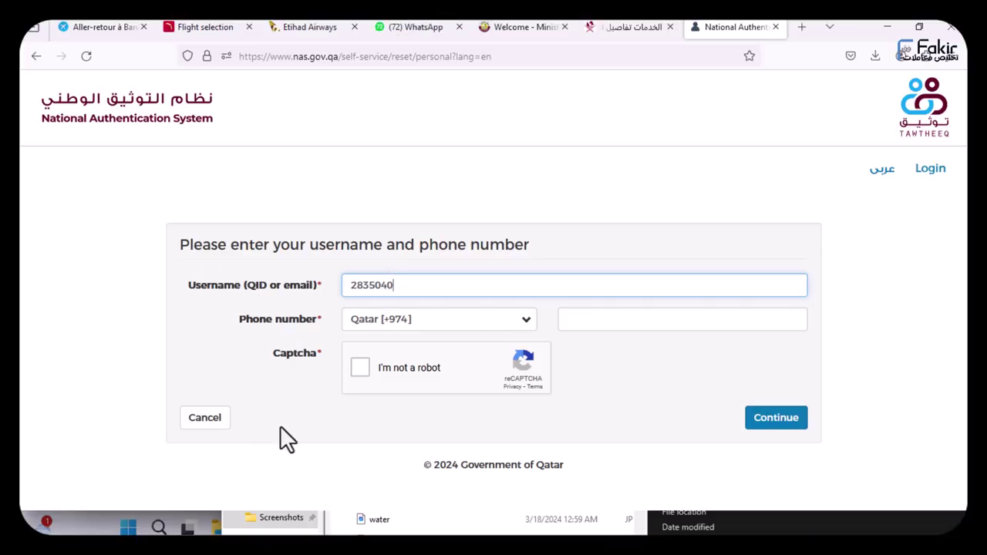
double_click(365, 285)
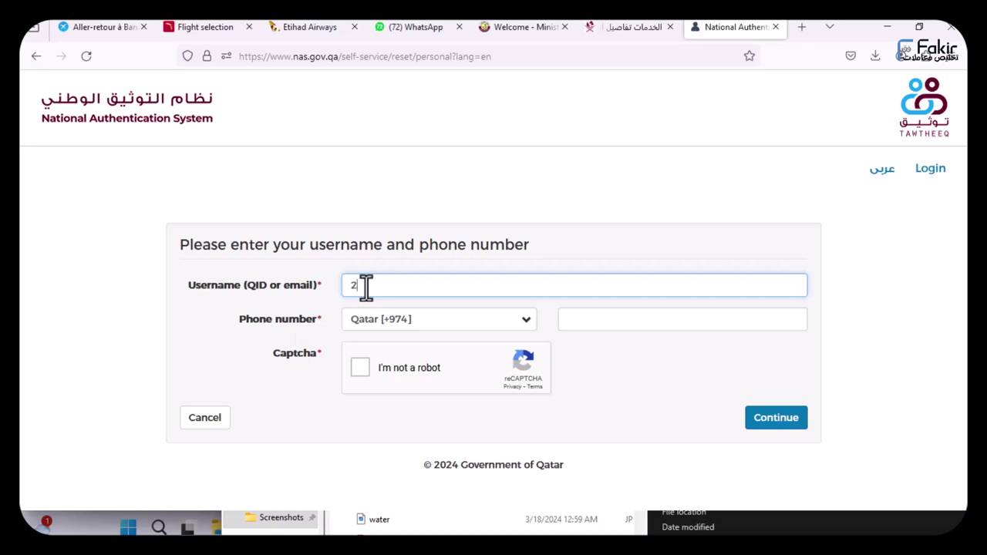
click(600, 318)
text(33812)
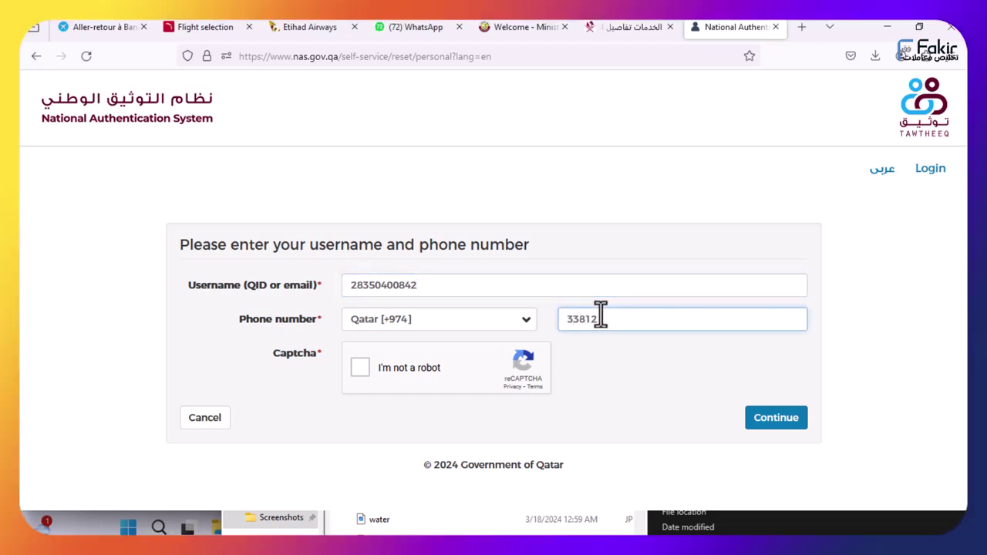
double_click(601, 317)
text(33812546)
click(357, 373)
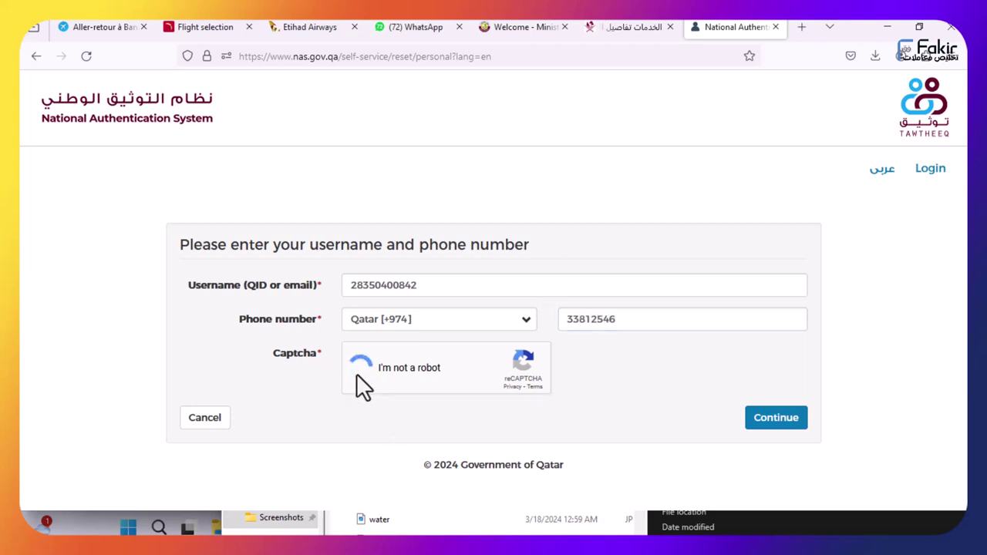
click(780, 424)
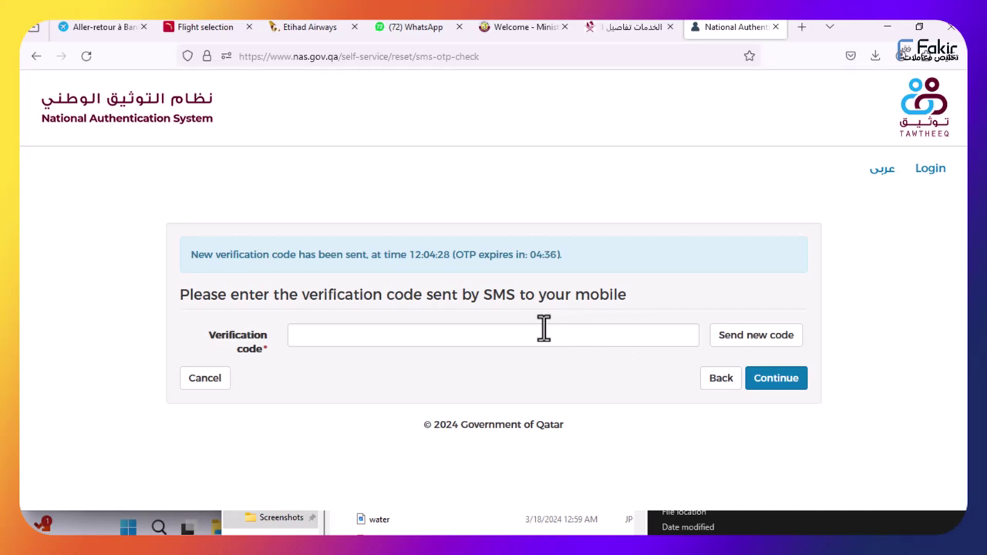
Enter the SMS verification code and continue to the Set password form
click(541, 332)
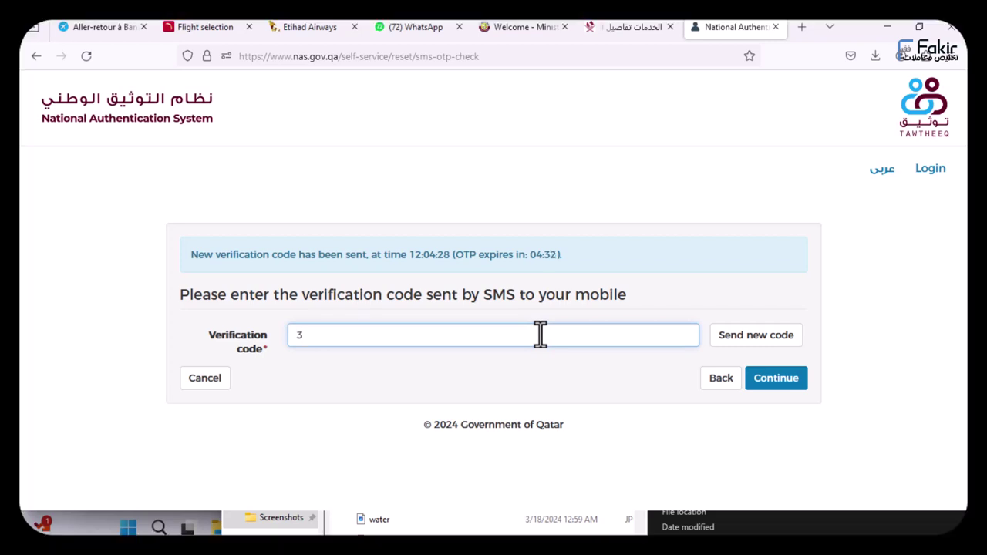
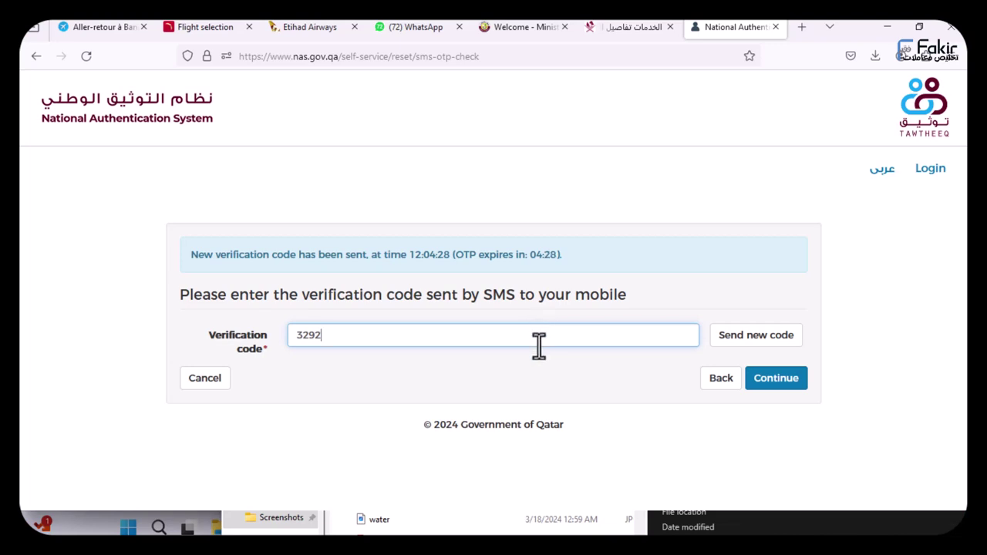
click(780, 380)
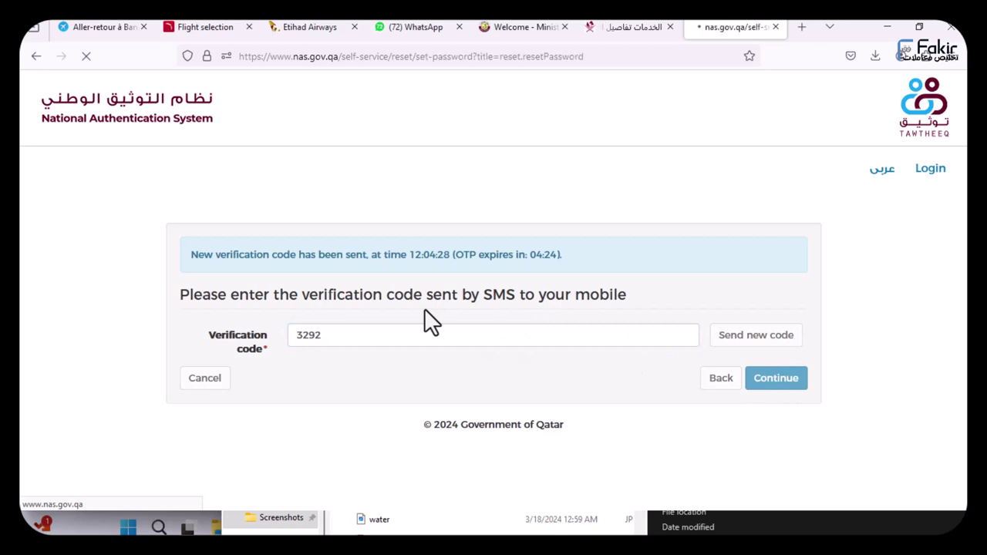
scroll(397, 305, down, 1)
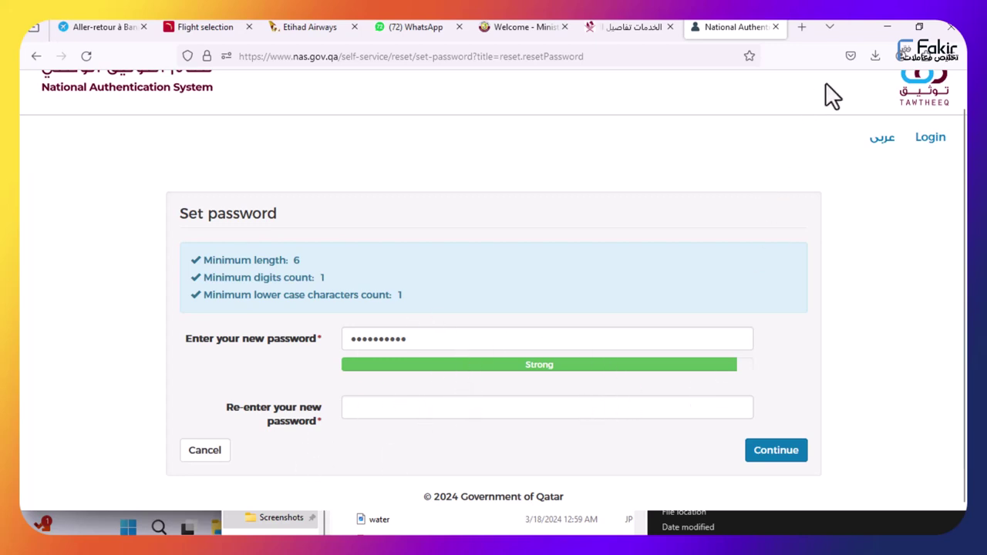
Minimize Firefox, present the PowerPoint slides from slide 1, then end the show and return to Firefox
click(886, 28)
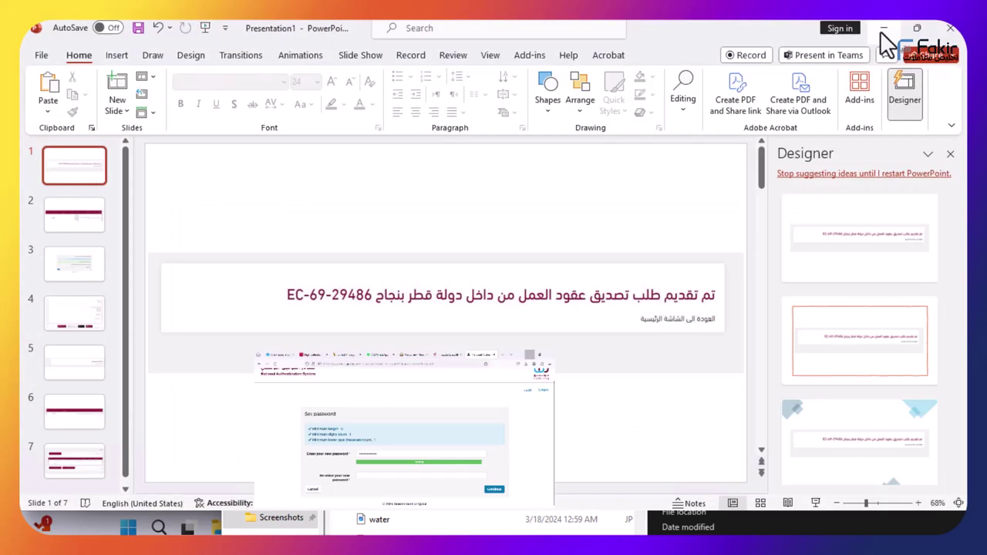
click(78, 179)
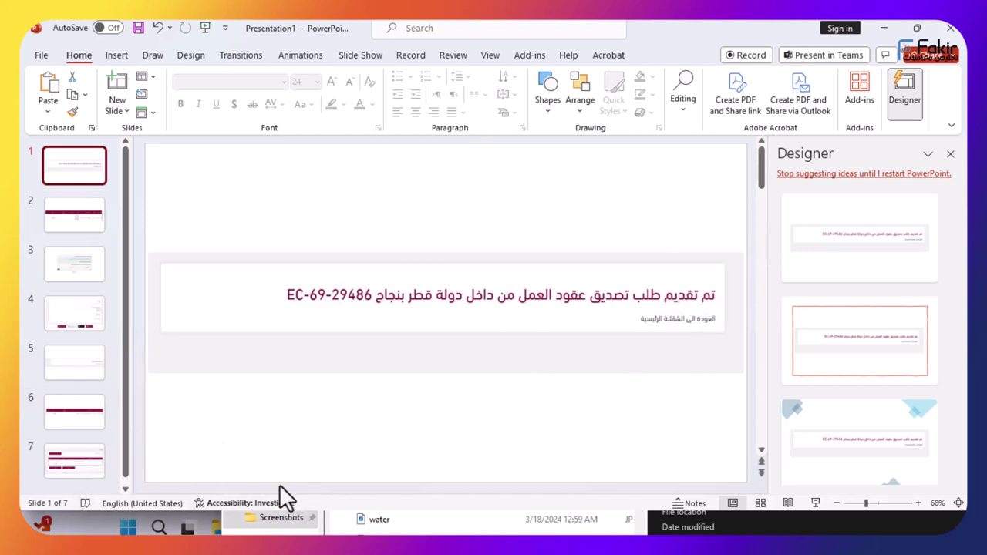
click(817, 502)
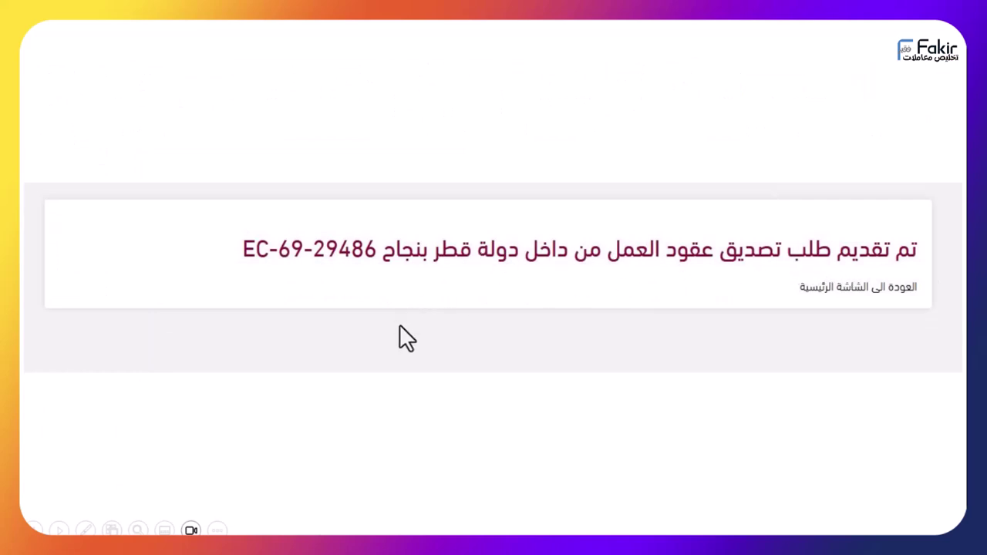
click(404, 360)
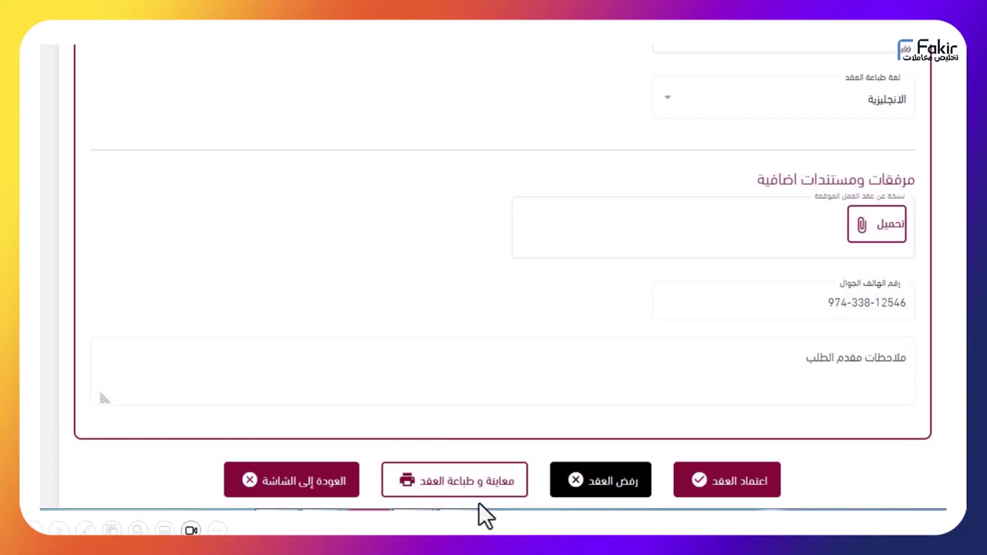
key(Escape)
key(alt+Tab)
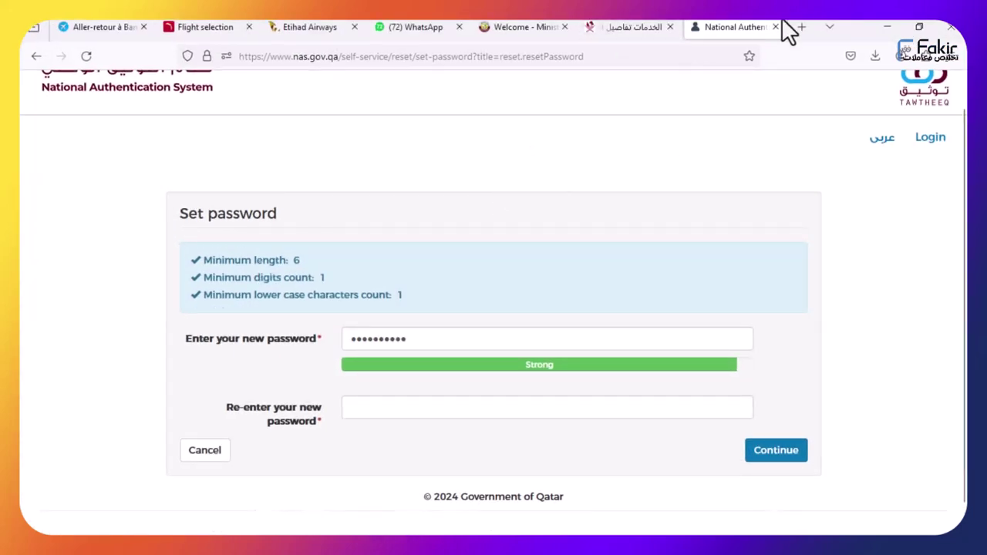
Close the NAS tab, request the service via بوابة اصحاب العمل, check the login fields, then return to PowerPoint
click(776, 27)
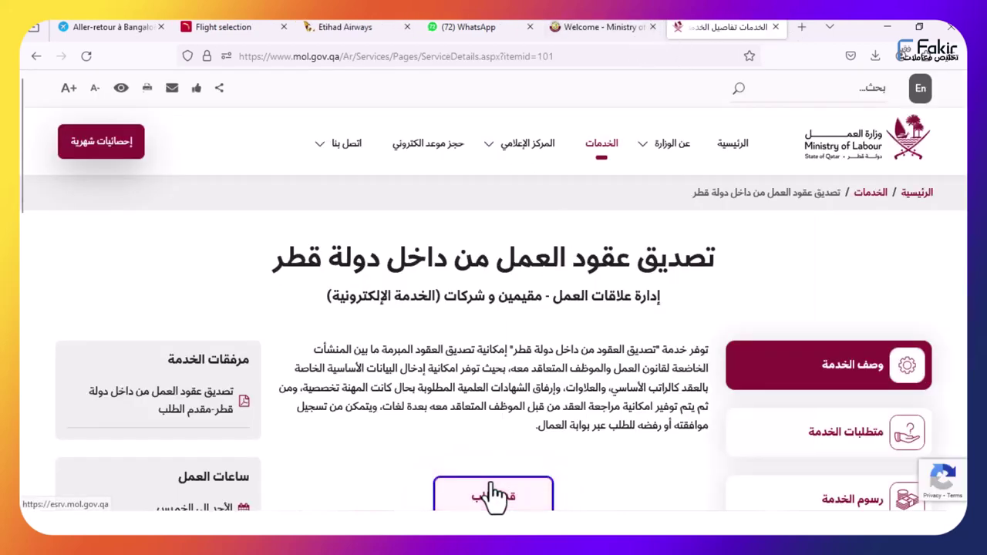
click(495, 487)
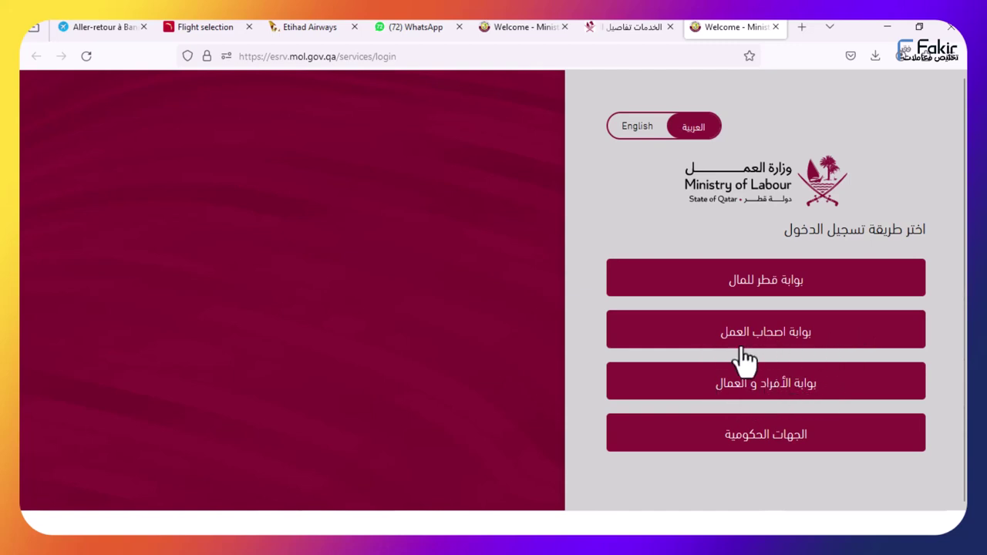
click(761, 391)
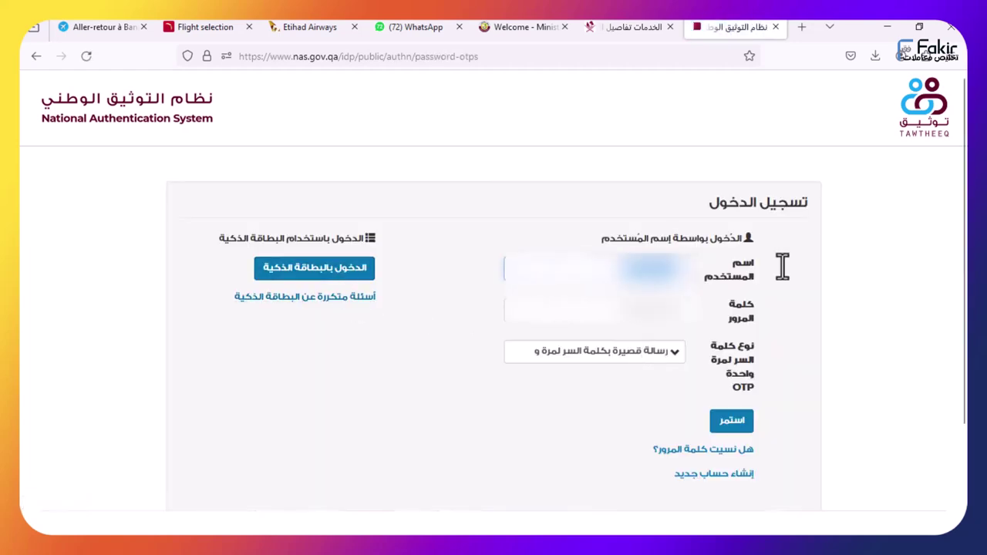
click(624, 319)
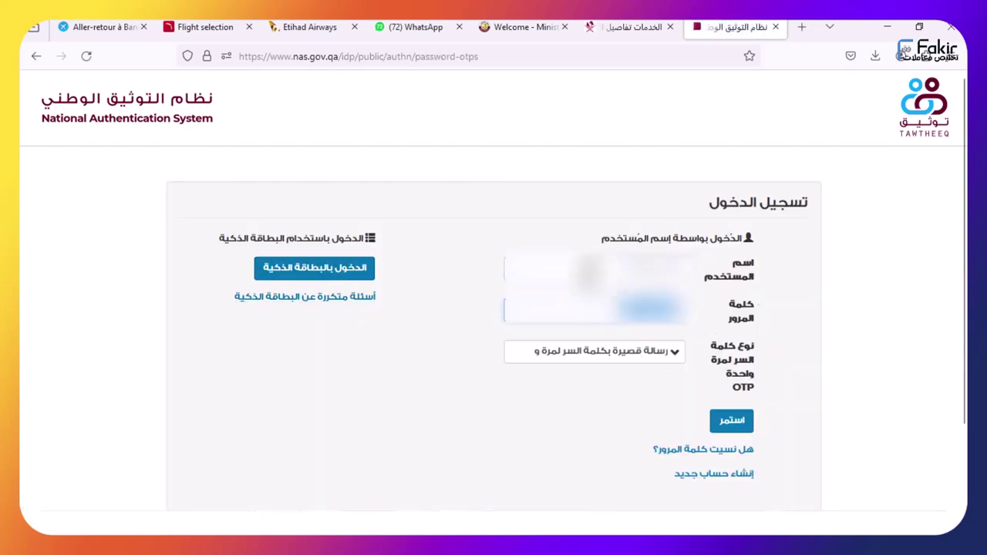
click(593, 268)
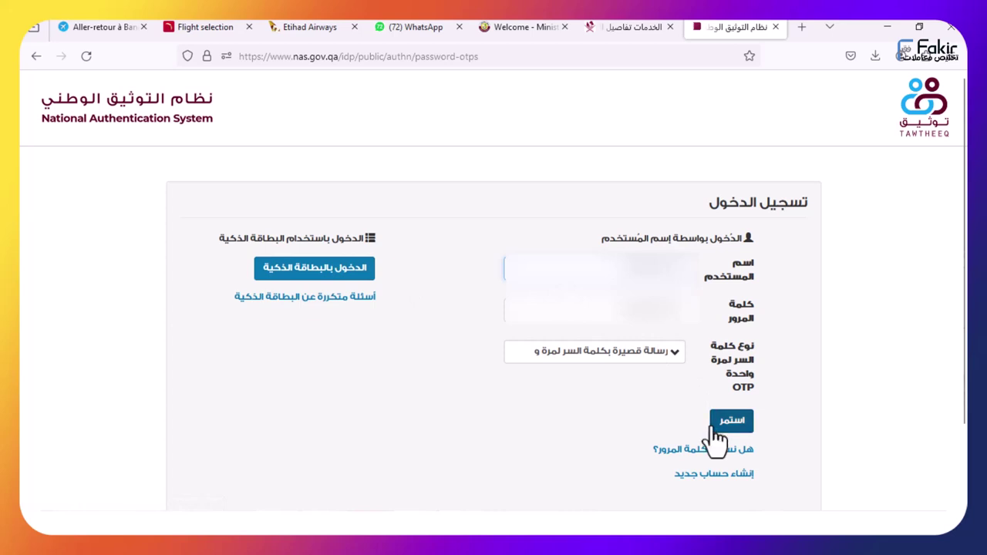
key(alt+Tab)
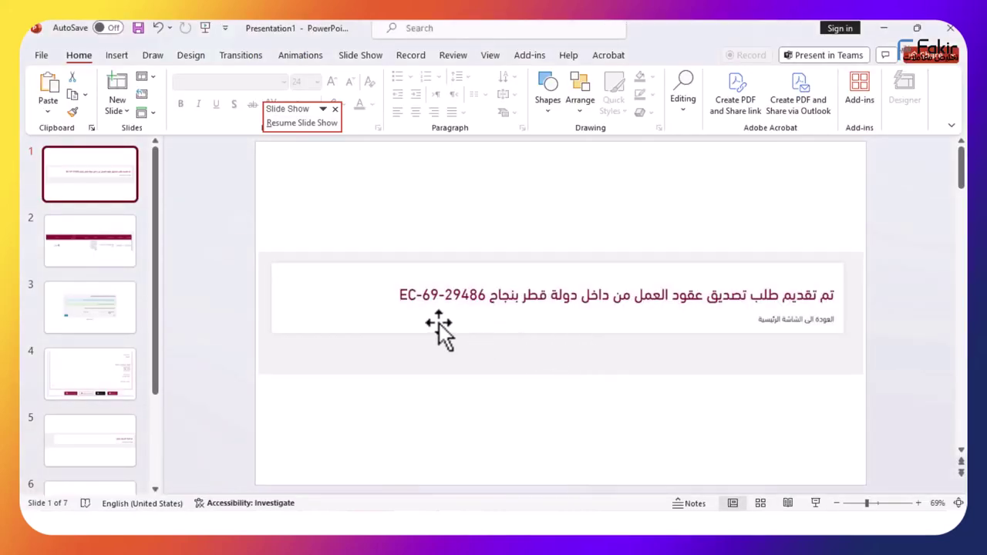
View slide 3's one-time-password verification, then return to the Firefox sign-in page
click(117, 305)
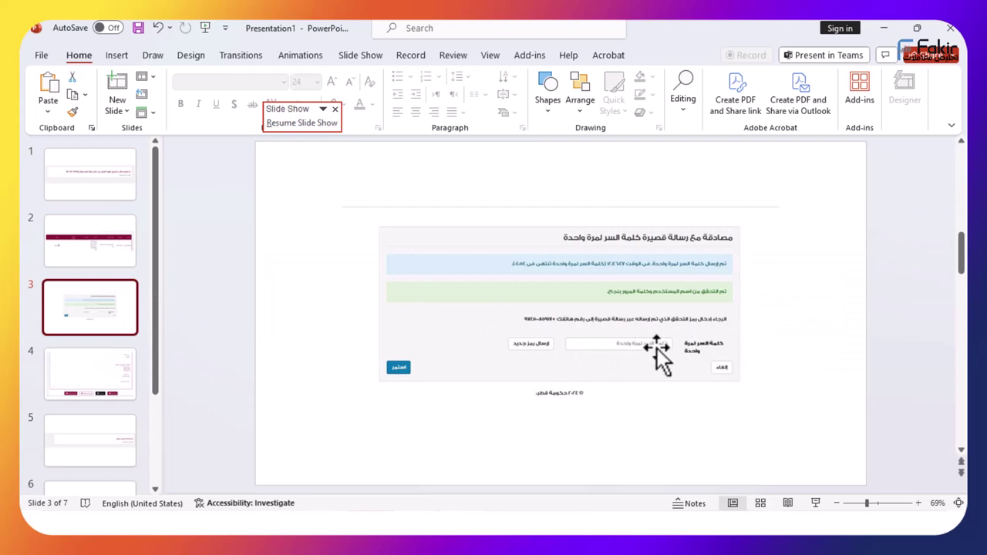
key(alt+Tab)
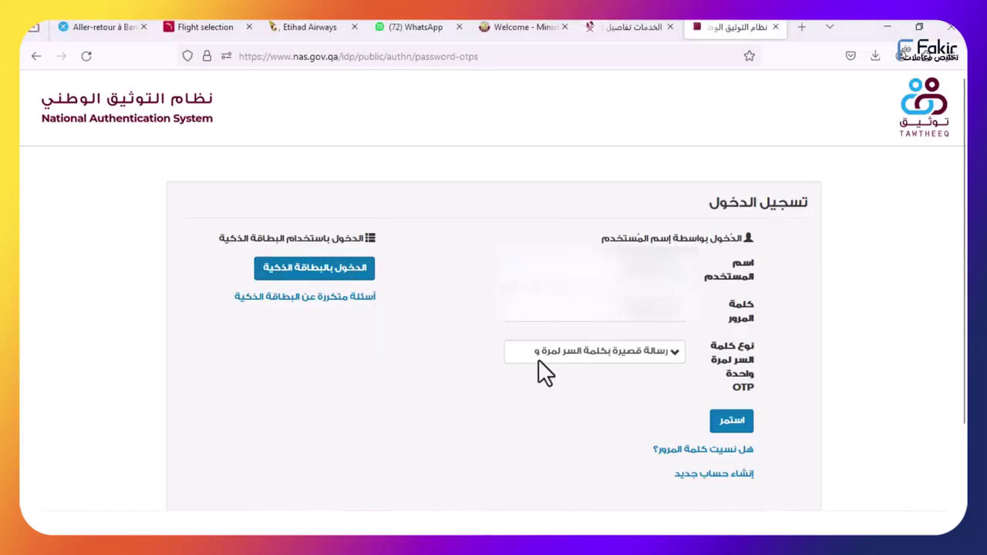
Sign in with the smart card (الدخول بالبطاقة الذكية) as an individual (شخص) account
click(292, 270)
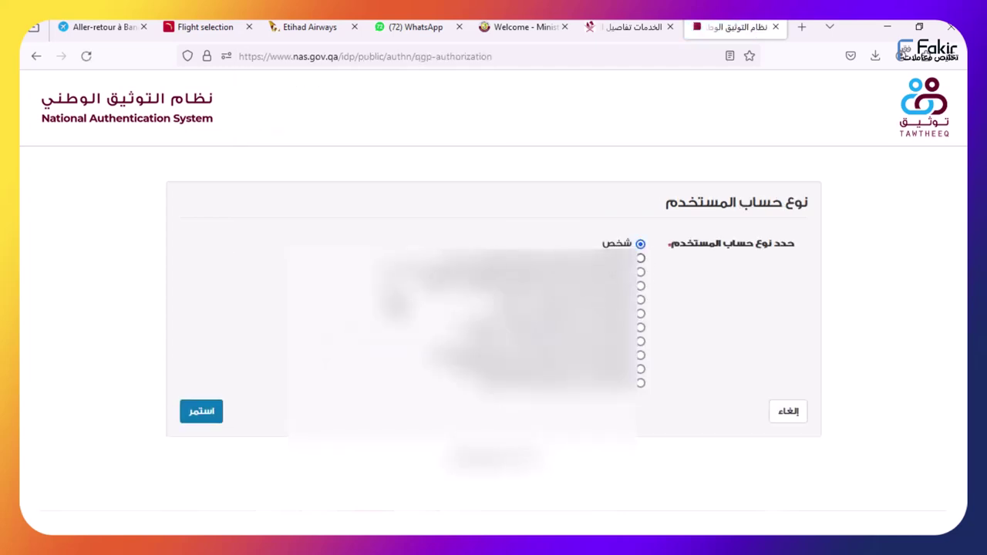
click(204, 411)
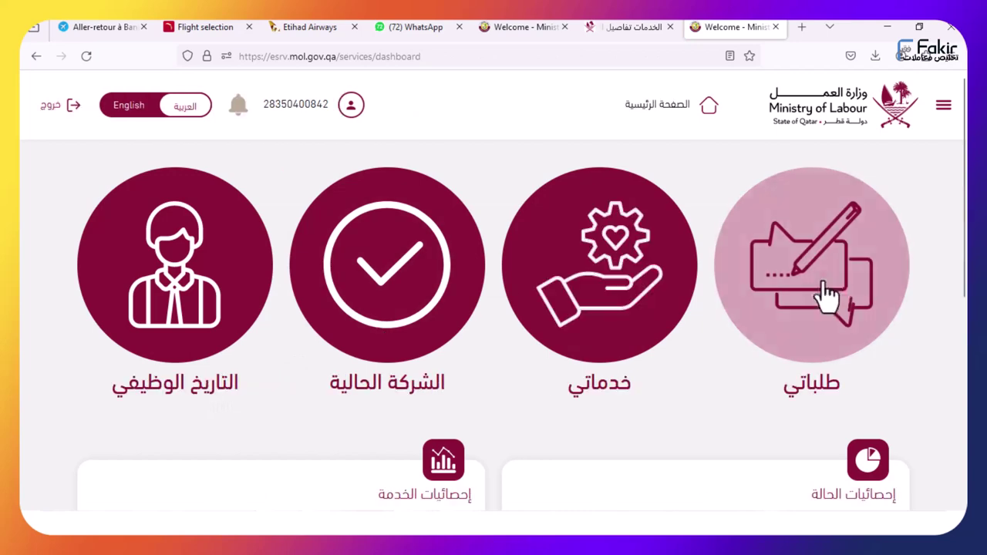
Search the طلباتي list for submitted requests, then view PowerPoint slide 2's request-status table
click(819, 301)
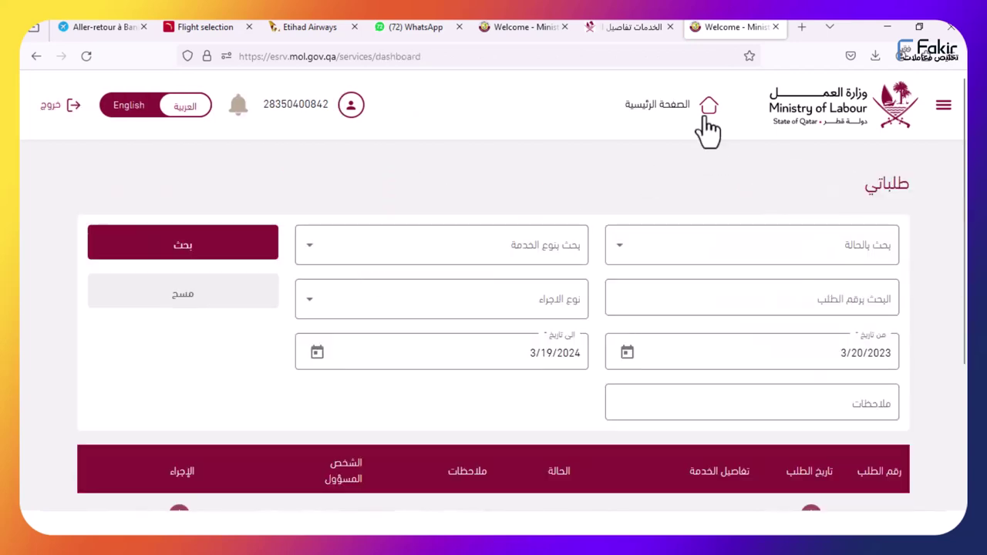
click(705, 117)
scroll(700, 300, down, 2)
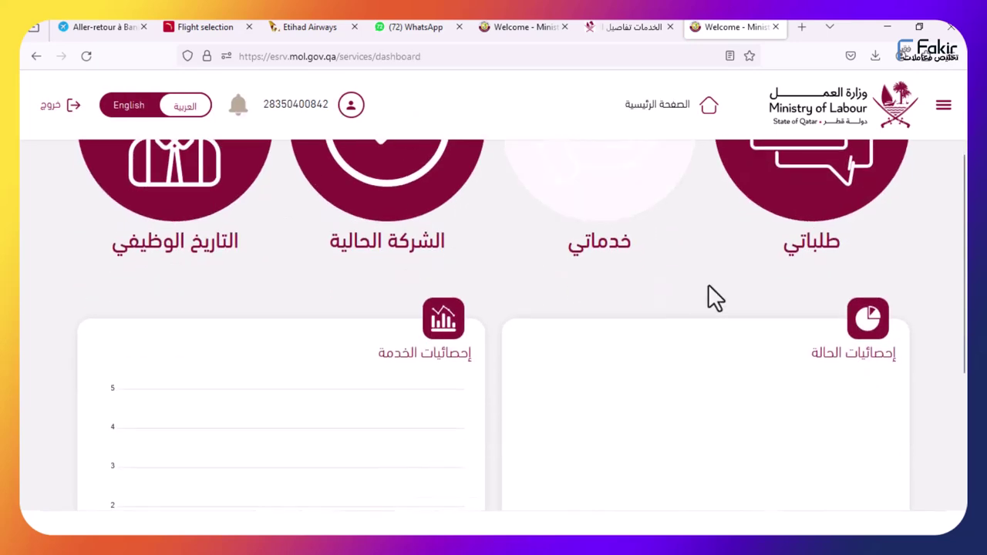
scroll(733, 278, up, 1)
click(782, 260)
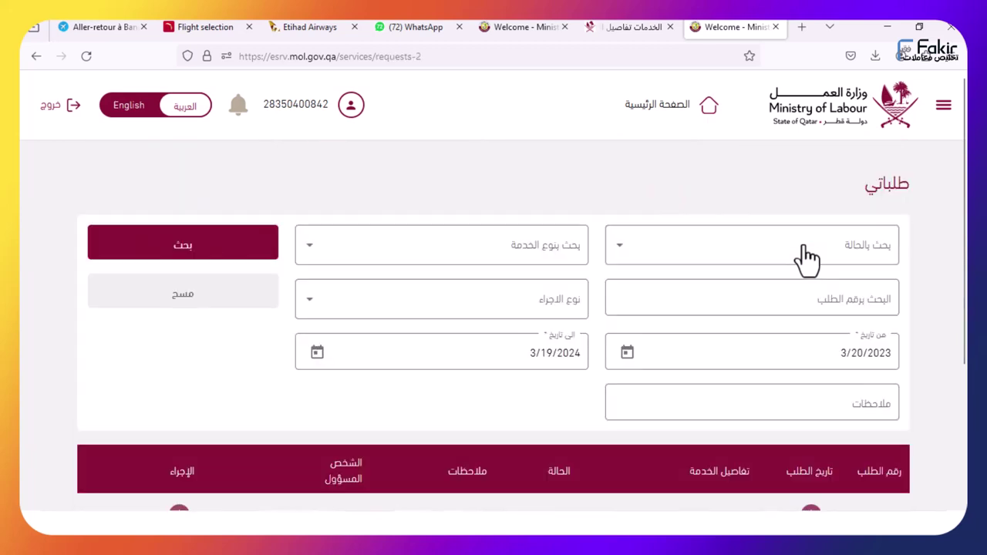
click(172, 248)
scroll(502, 387, down, 1)
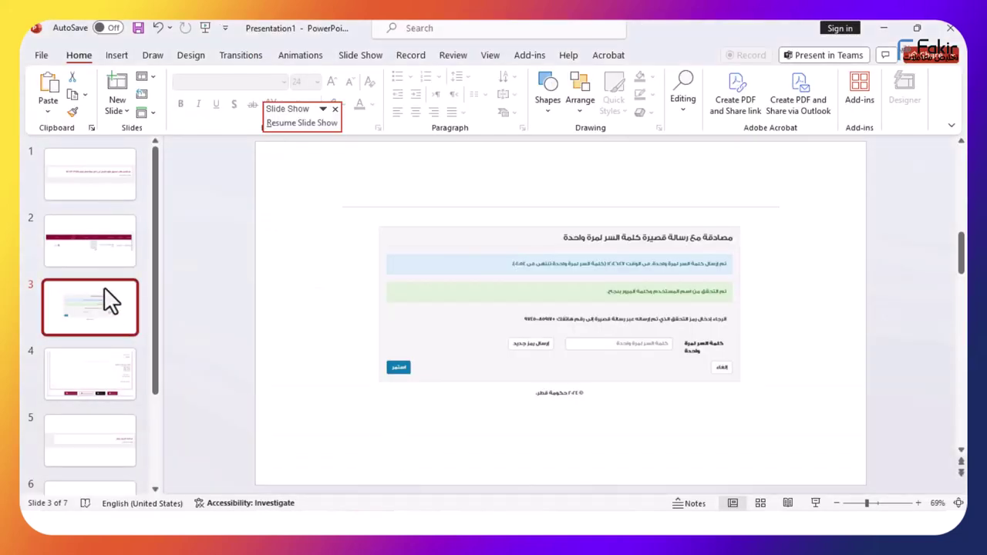
click(121, 251)
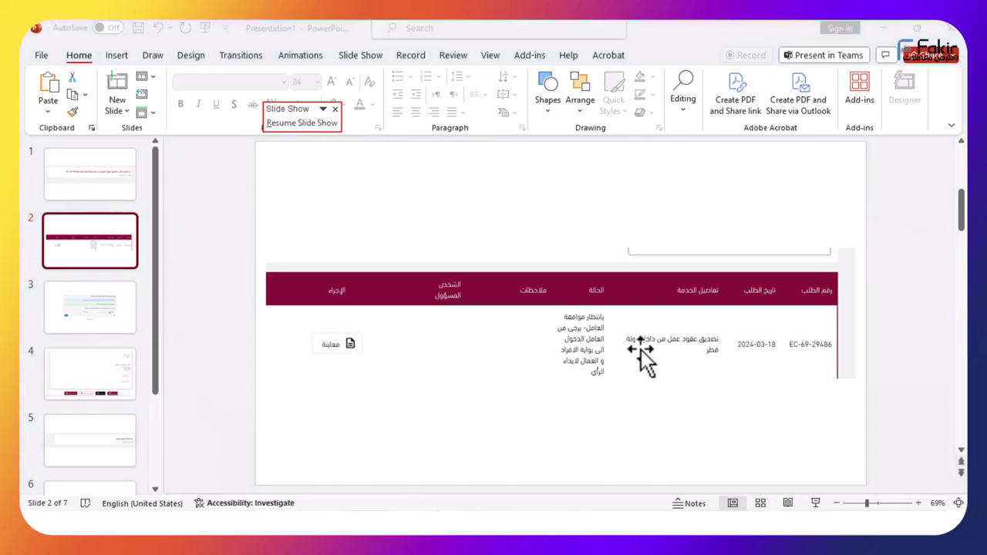
Bring up slide 4, the contract form with attachments and approve, reject and print options
click(78, 370)
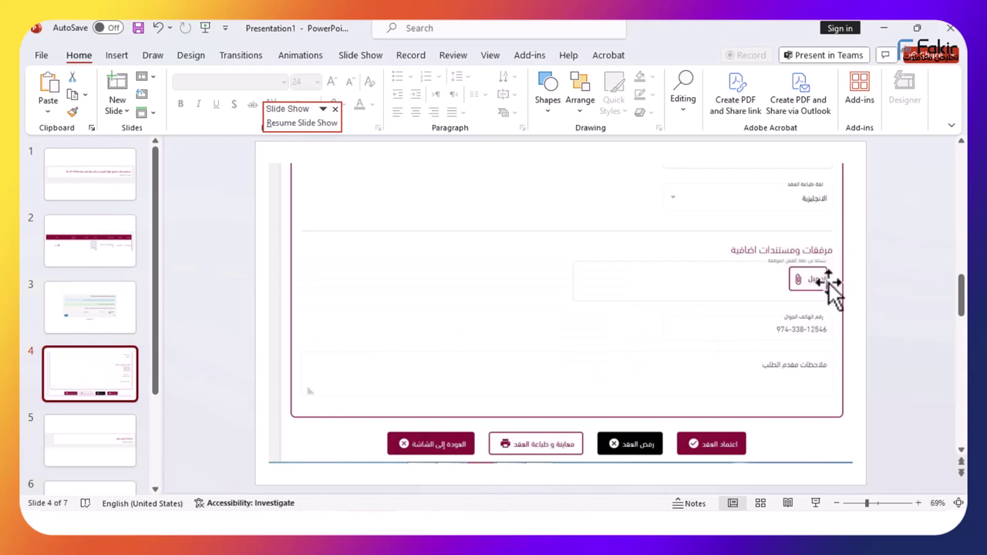